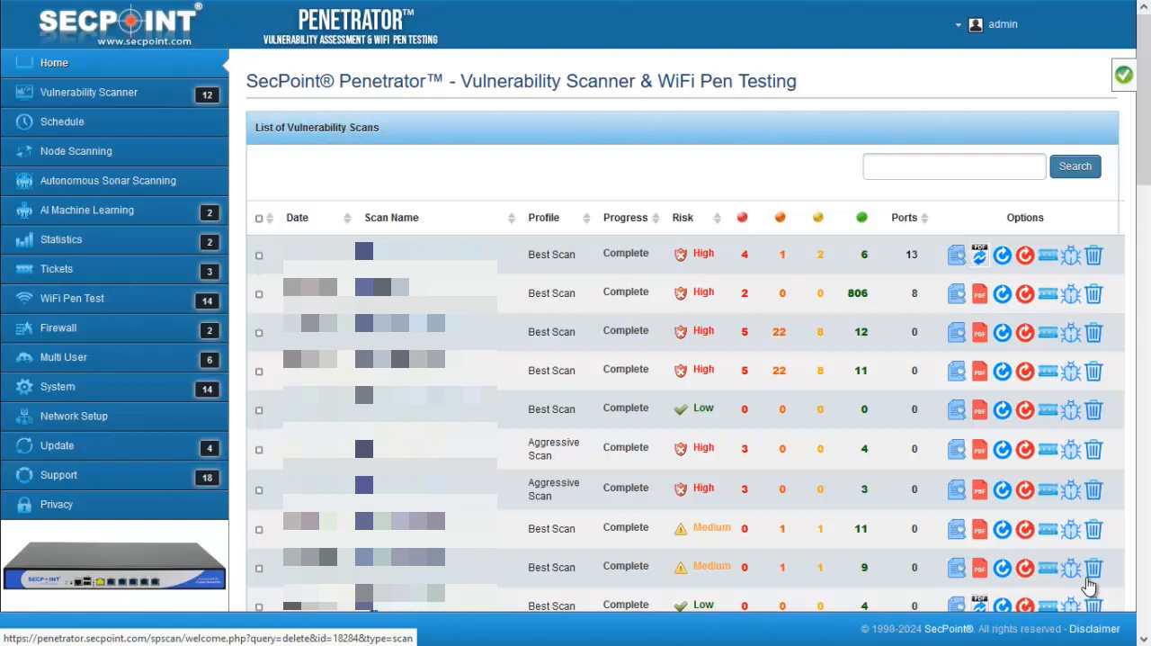
# Open the system's General Scan Parameters and review the Scan Timeout setting
pyautogui.click(43, 392)
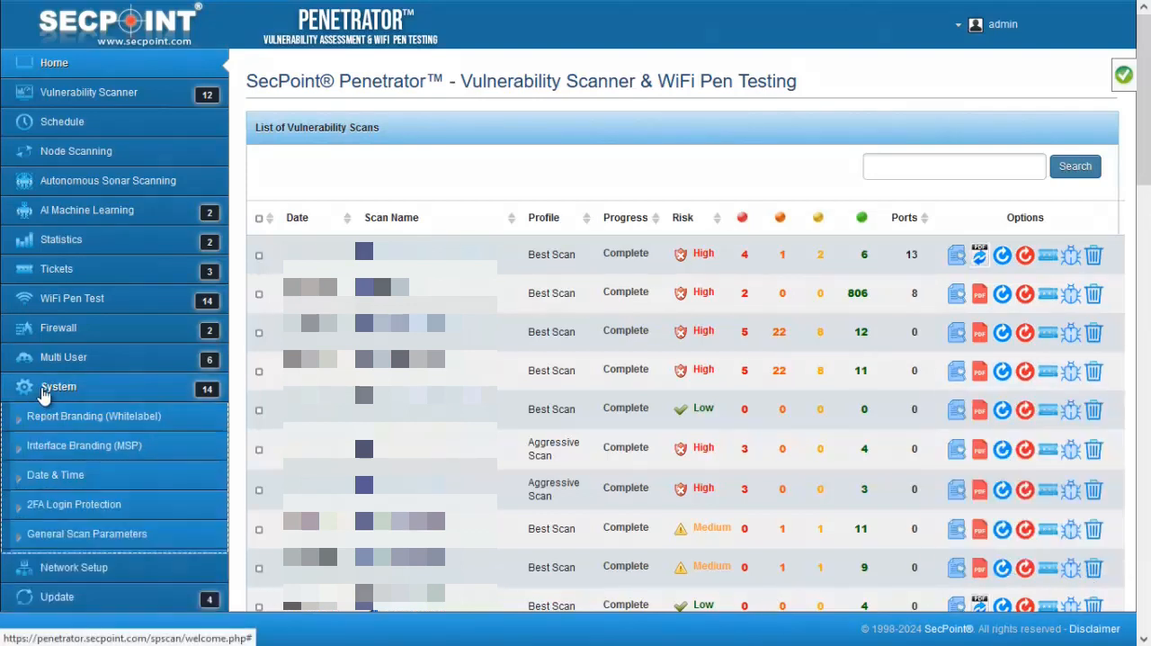
pyautogui.click(66, 535)
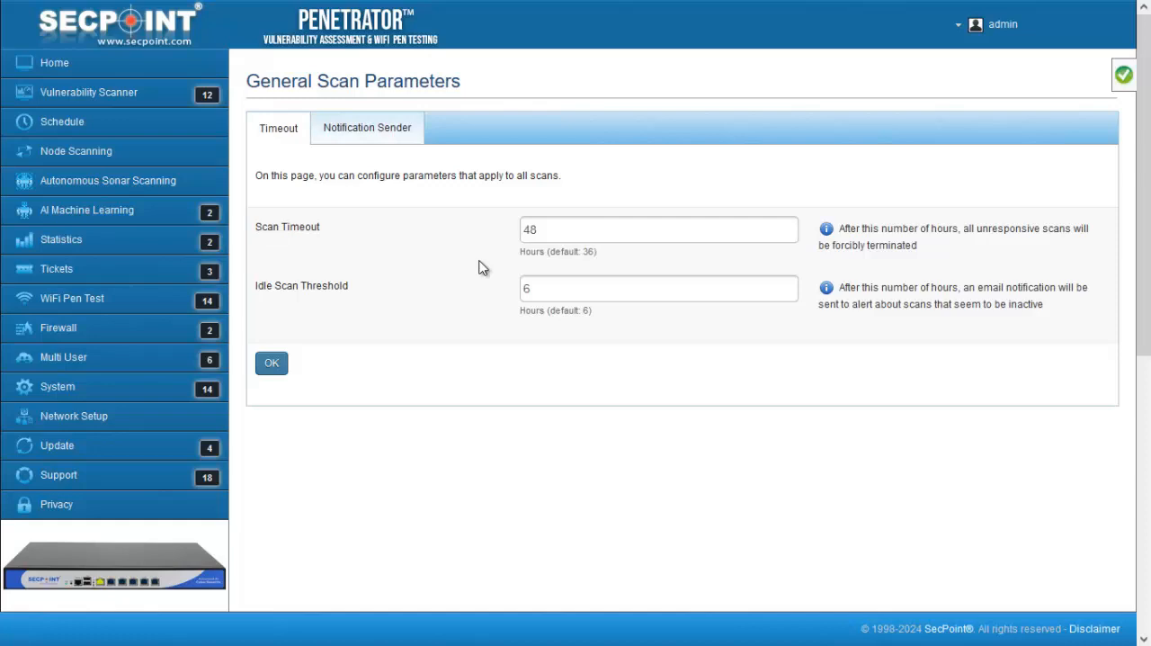
pyautogui.moveTo(545, 230); pyautogui.dragTo(481, 232)
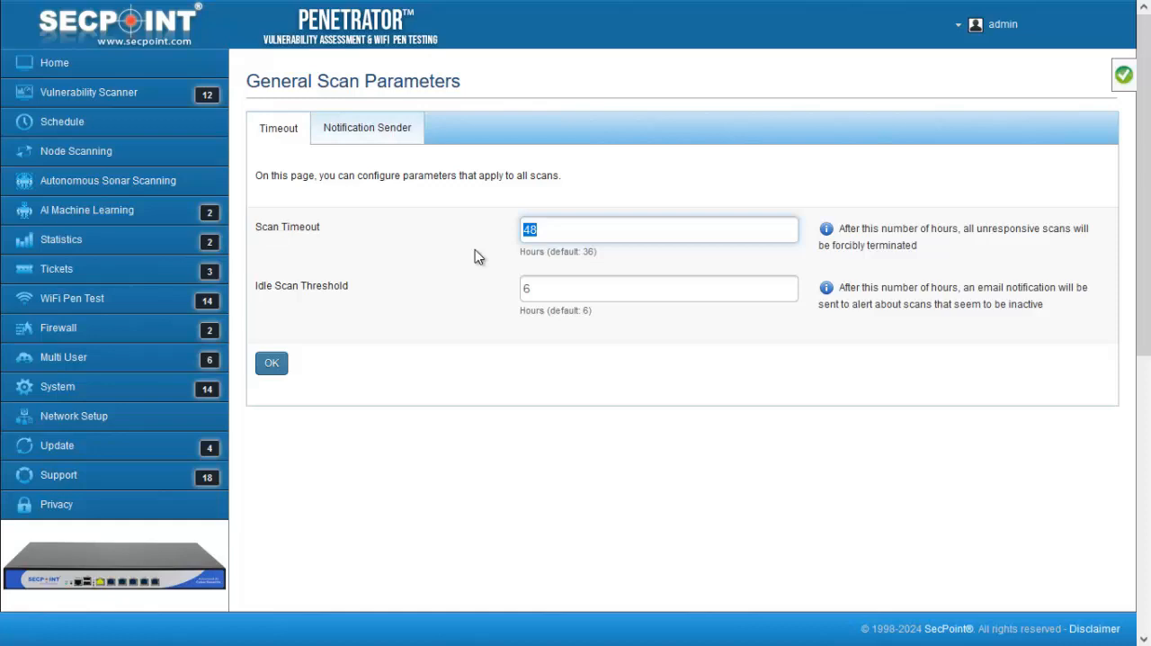
pyautogui.click(474, 251)
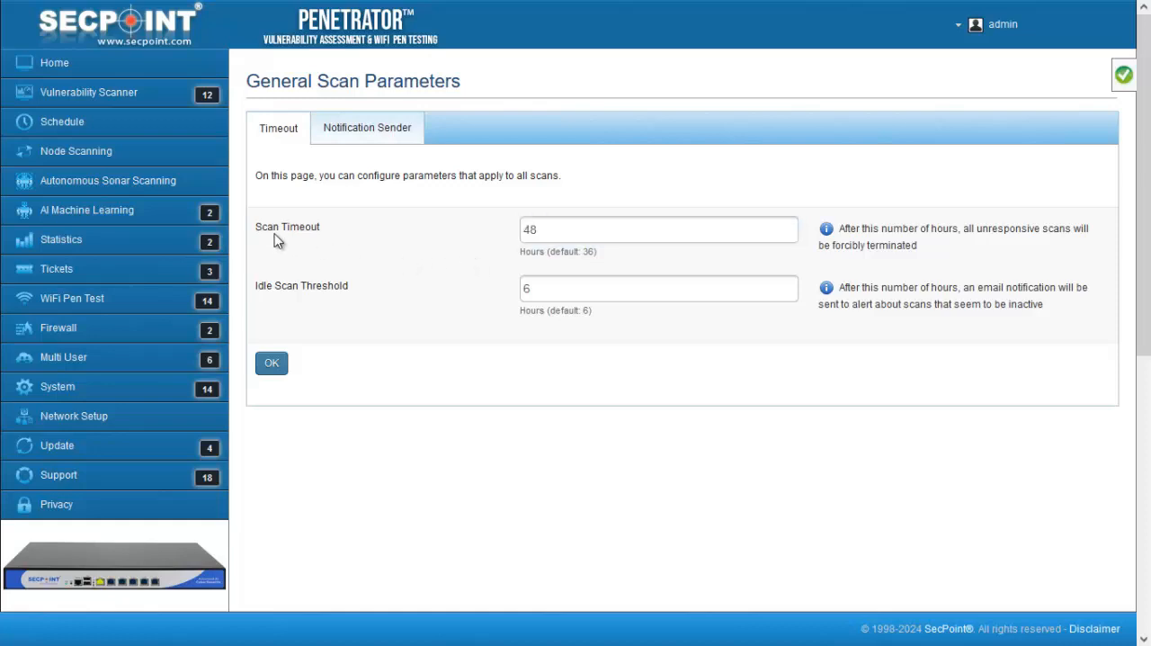
# Open the AI Machine Learning settings and review the Exclude threshold parameter
pyautogui.click(103, 216)
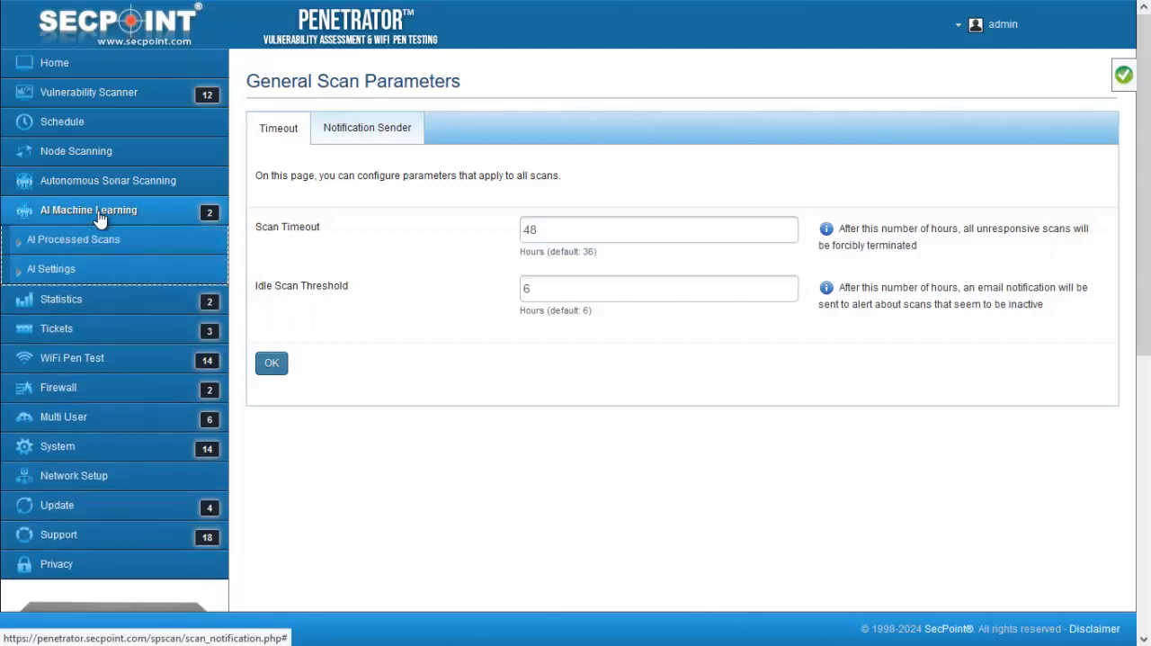
pyautogui.click(65, 270)
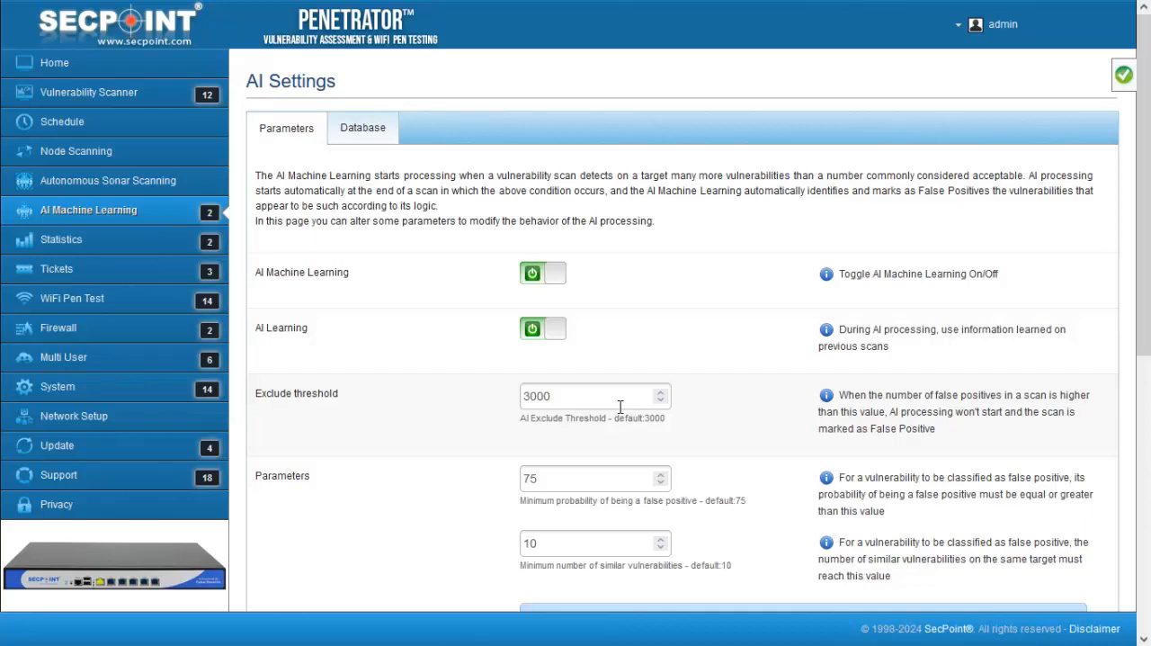
pyautogui.moveTo(620, 407); pyautogui.dragTo(505, 400)
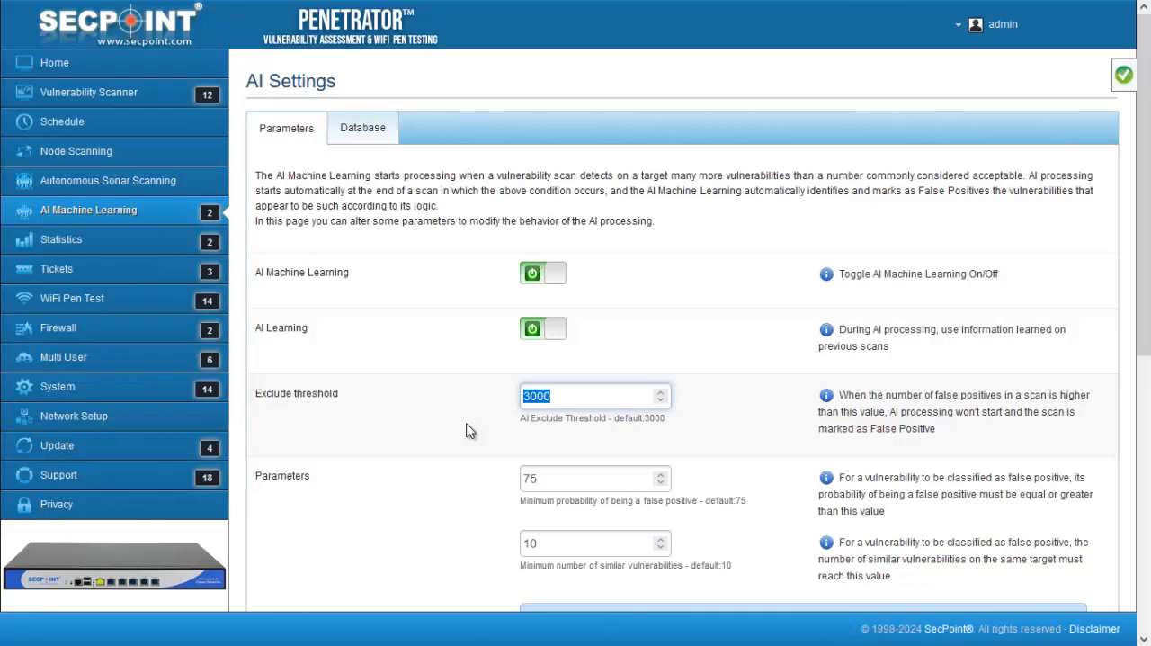
# Block Albania in the firewall's Country Block list, save the change, and view the IP ranges blocked for that country
pyautogui.click(80, 336)
pyautogui.click(81, 393)
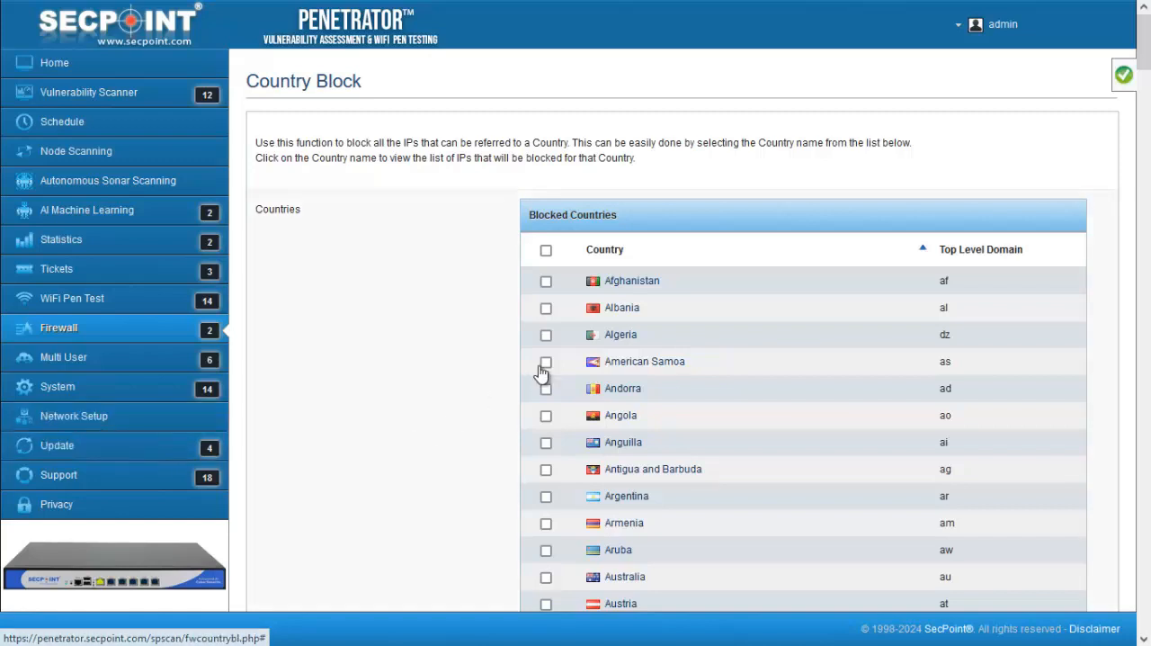
pyautogui.click(546, 309)
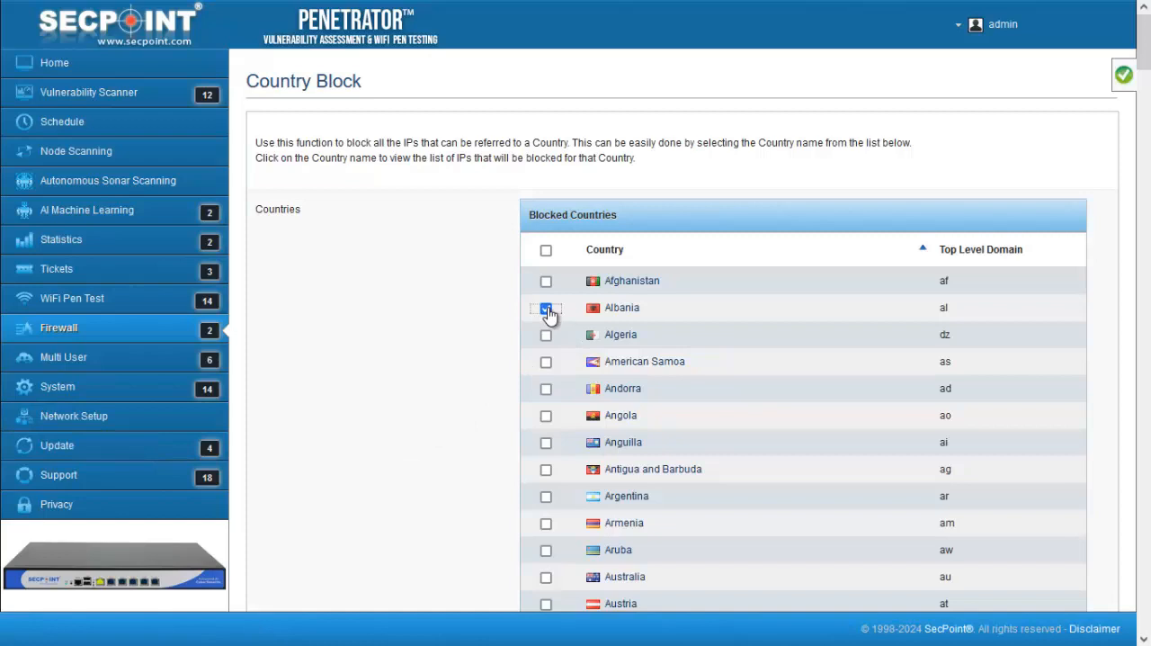
pyautogui.moveTo(1144, 43); pyautogui.dragTo(1144, 593)
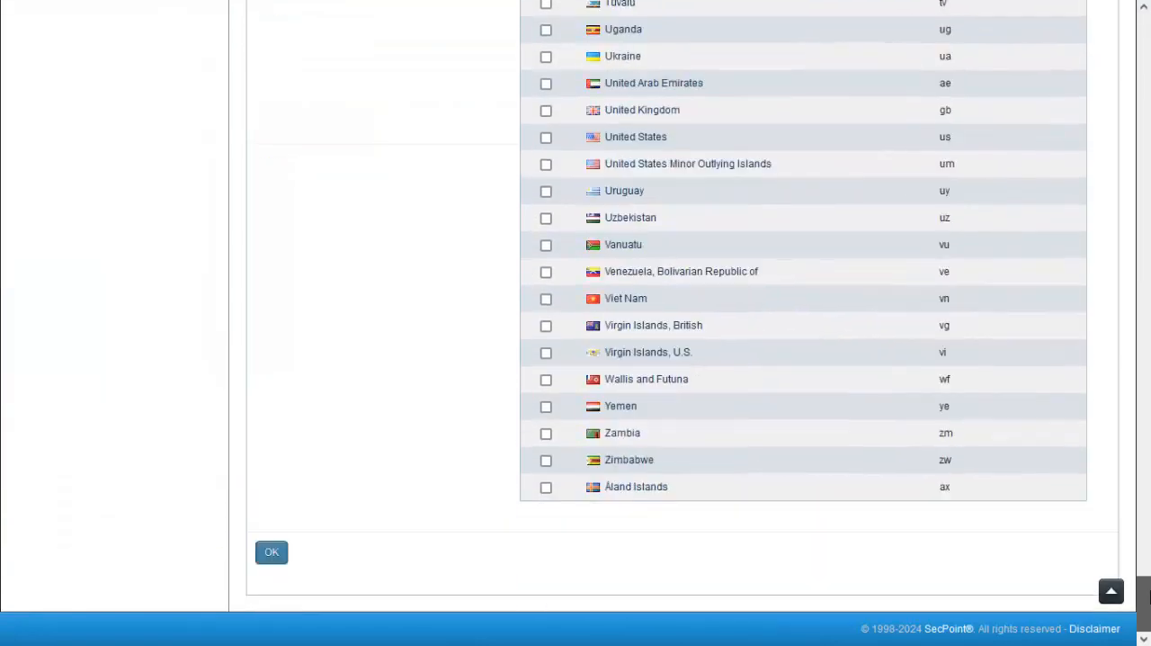
pyautogui.click(273, 554)
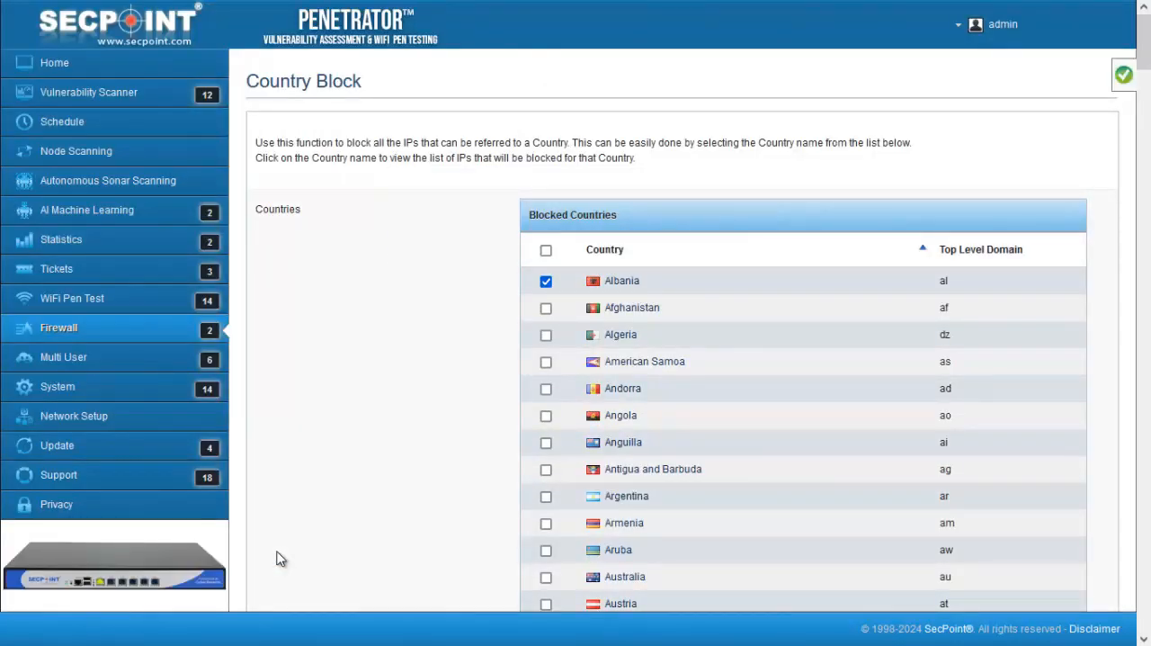
pyautogui.click(612, 283)
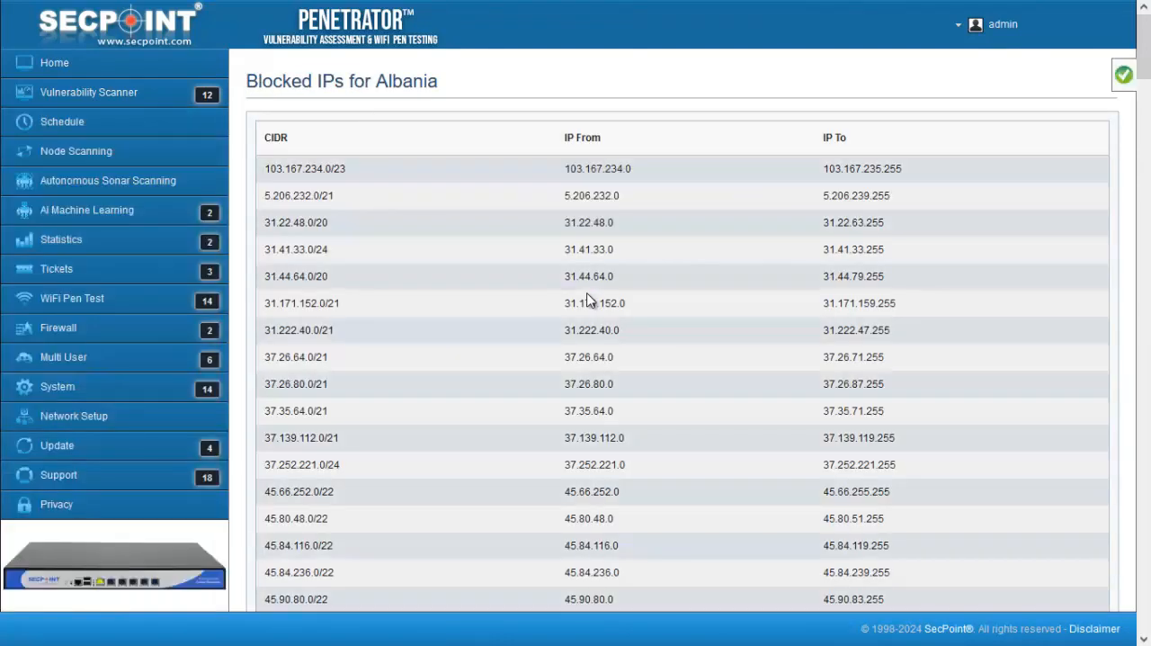
pyautogui.hotkey('alt', 'Left')
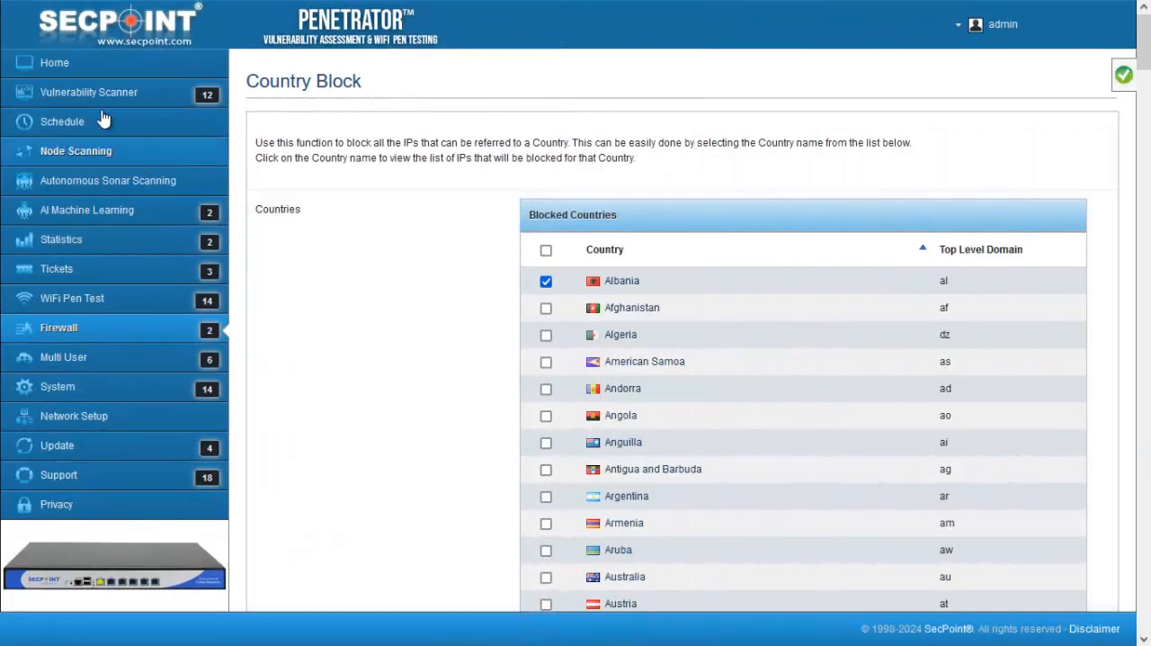
# Start a new vulnerability scan named "test"
pyautogui.click(95, 94)
pyautogui.click(76, 121)
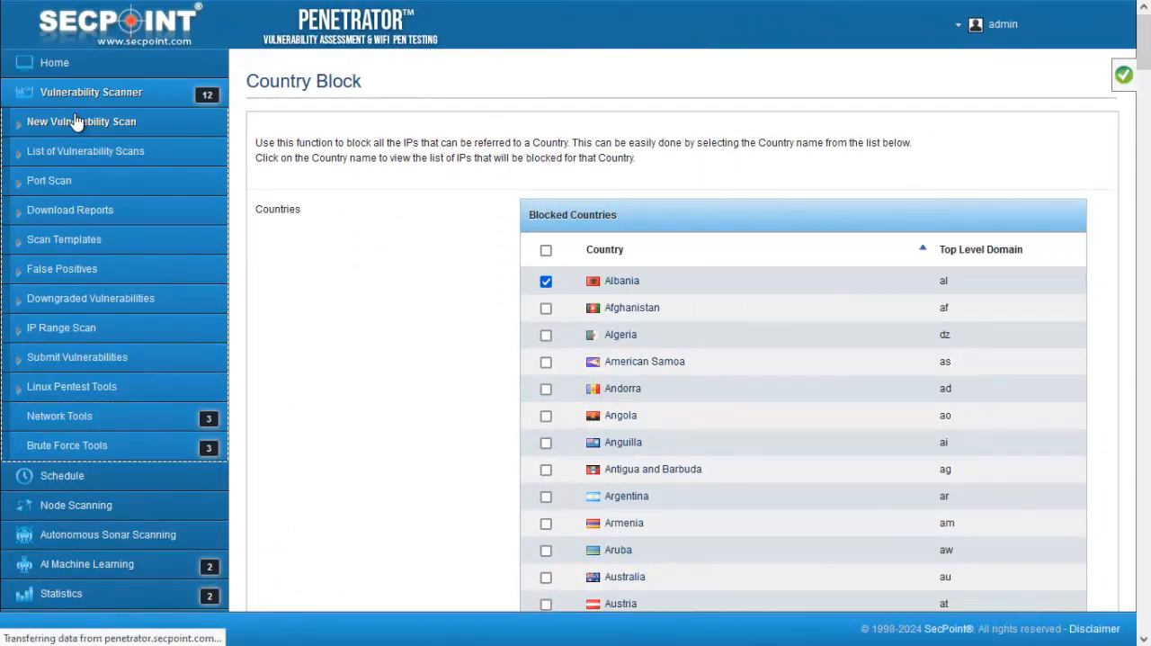
pyautogui.click(317, 212)
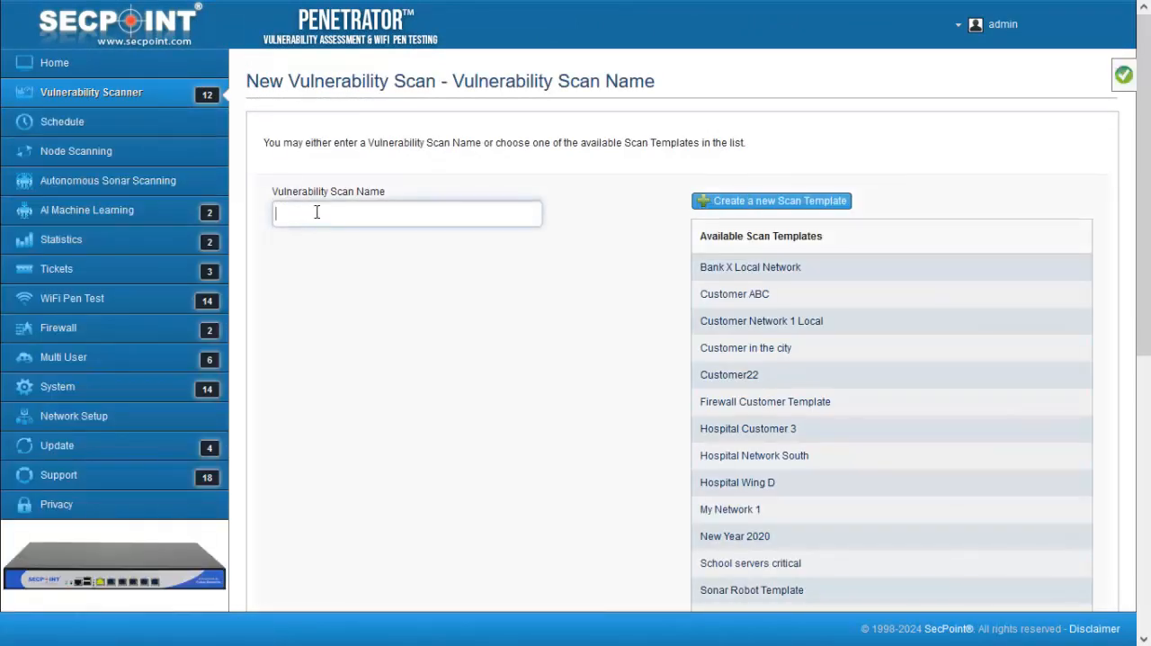
pyautogui.write('test')
pyautogui.press('Return')
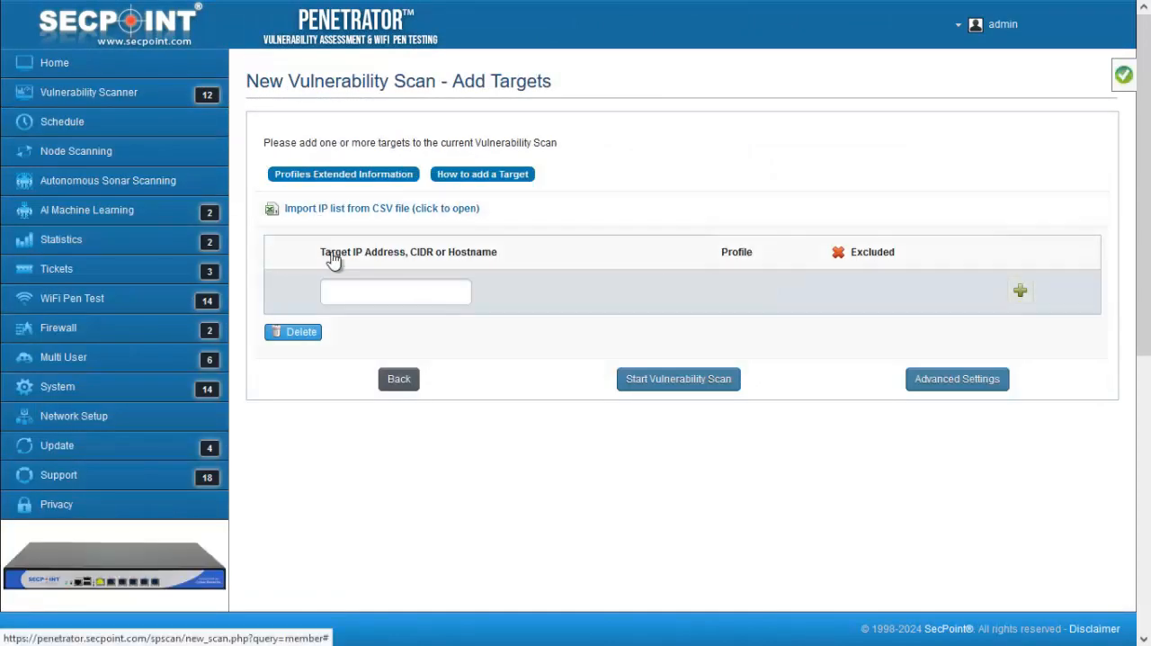
# Add 1.2.3.4 as a target of the new vulnerability scan
pyautogui.click(356, 289)
pyautogui.write('1.2.3.4')
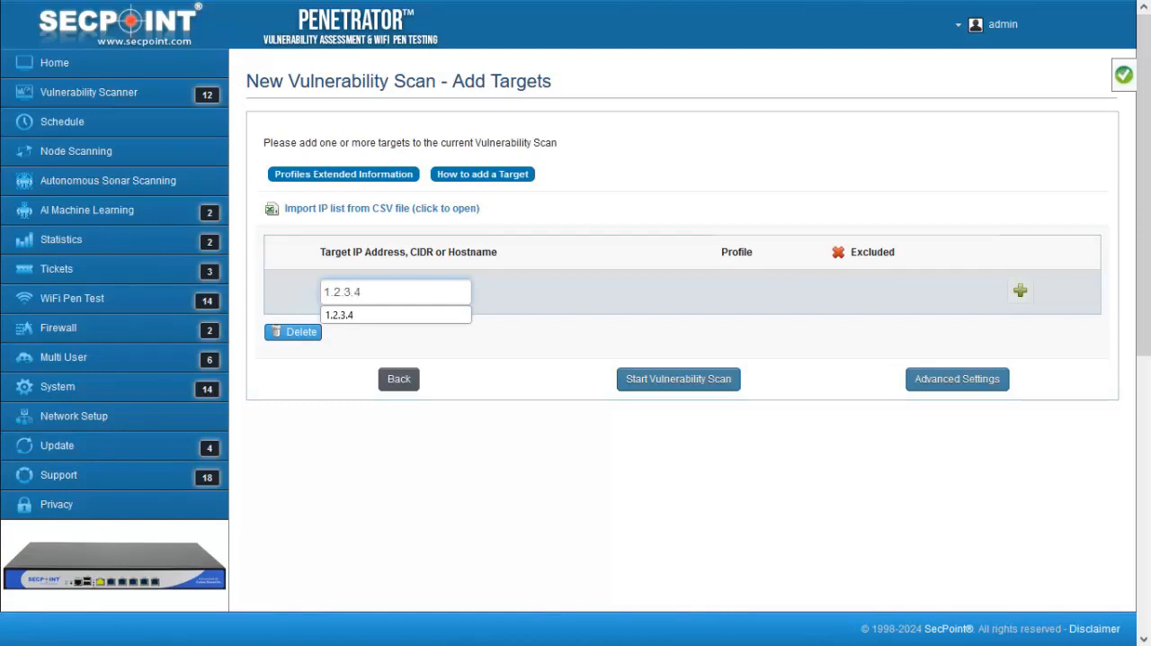
pyautogui.click(1020, 290)
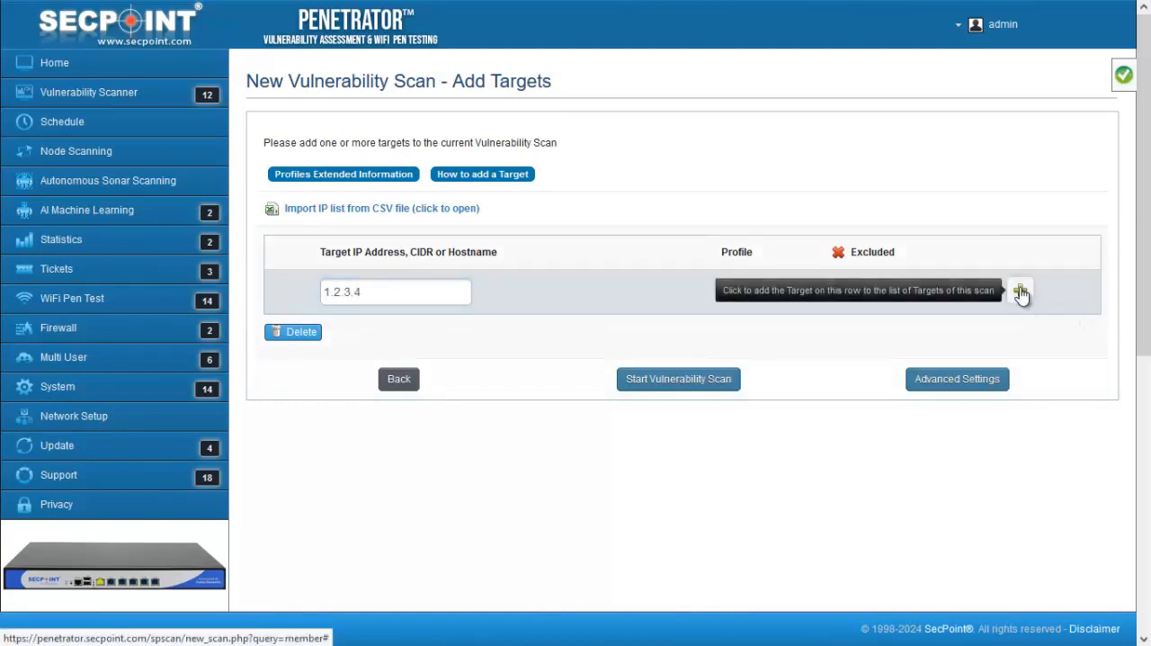
pyautogui.click(1020, 291)
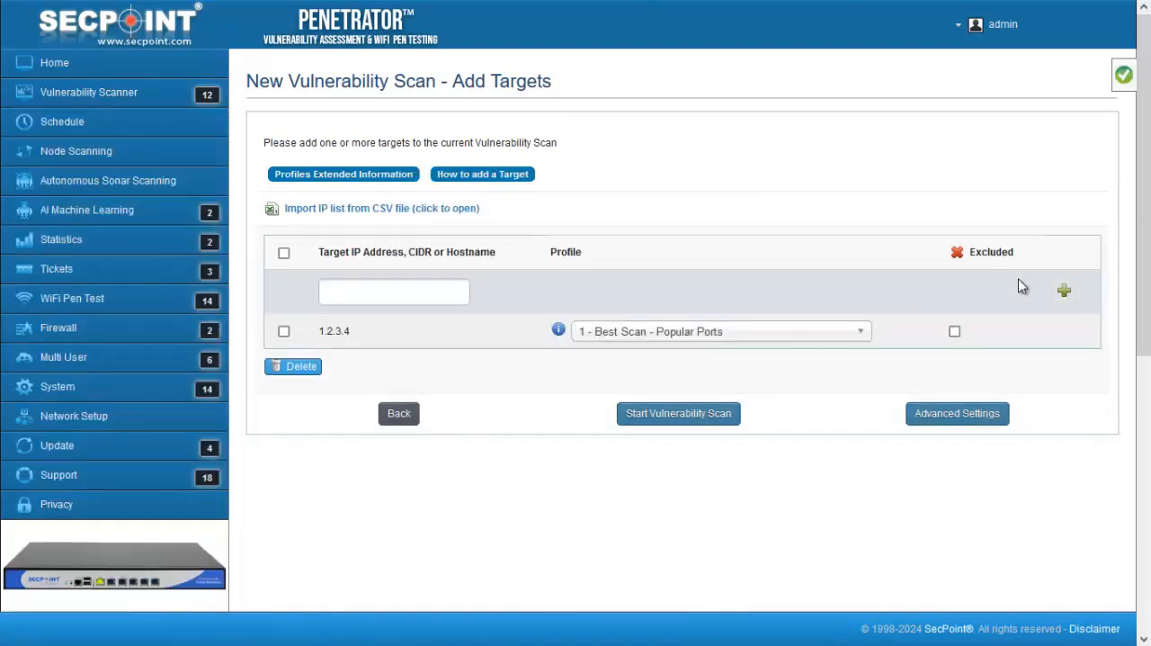
# Set the 1.2.3.4 target's scan profile to "20 - Cloud Infrastructure and Services Security Scan"
pyautogui.click(860, 342)
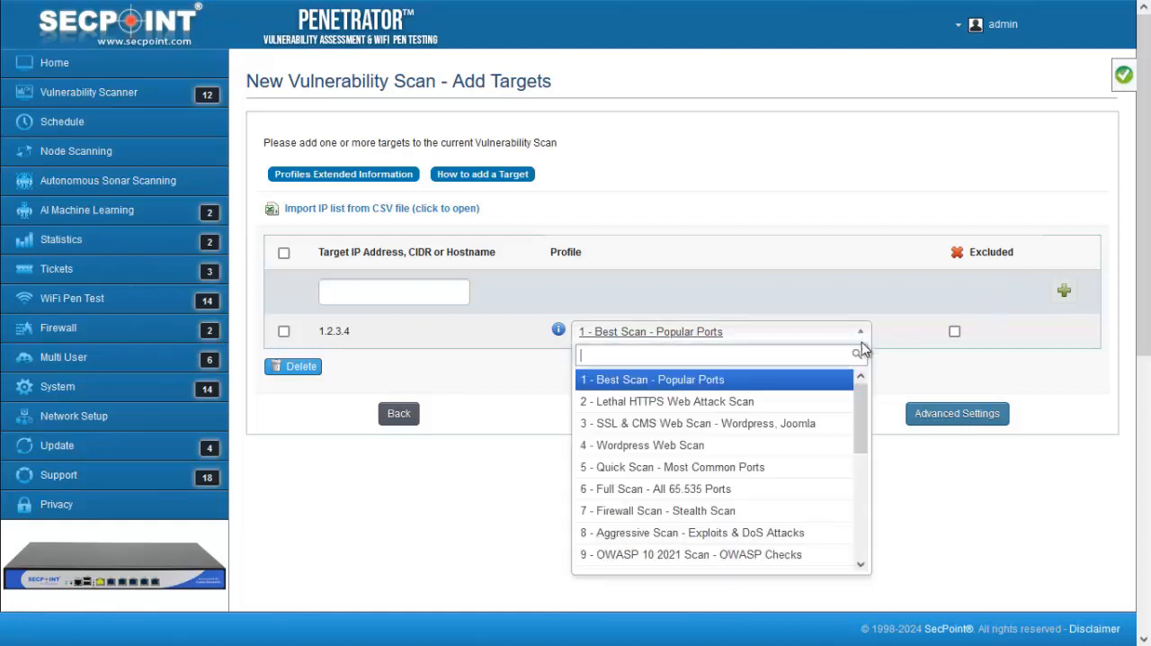
pyautogui.moveTo(862, 418); pyautogui.dragTo(868, 538)
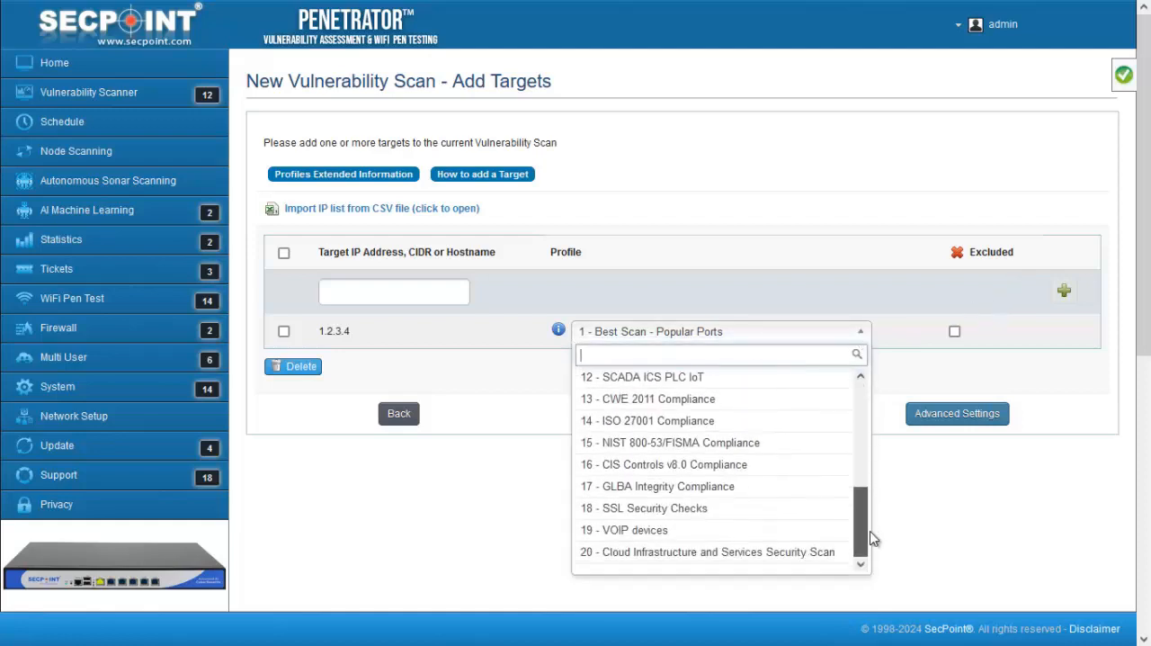
pyautogui.click(730, 559)
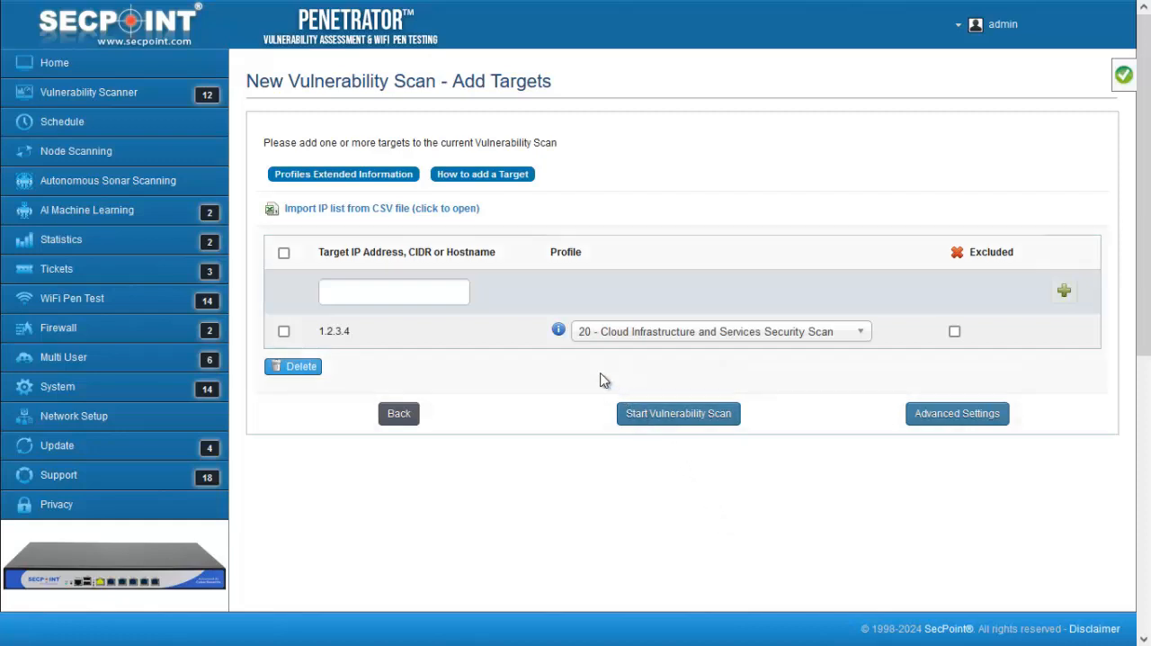
# Review the extended information on the scan profiles, then collapse it
pyautogui.moveTo(559, 333)
pyautogui.click(403, 179)
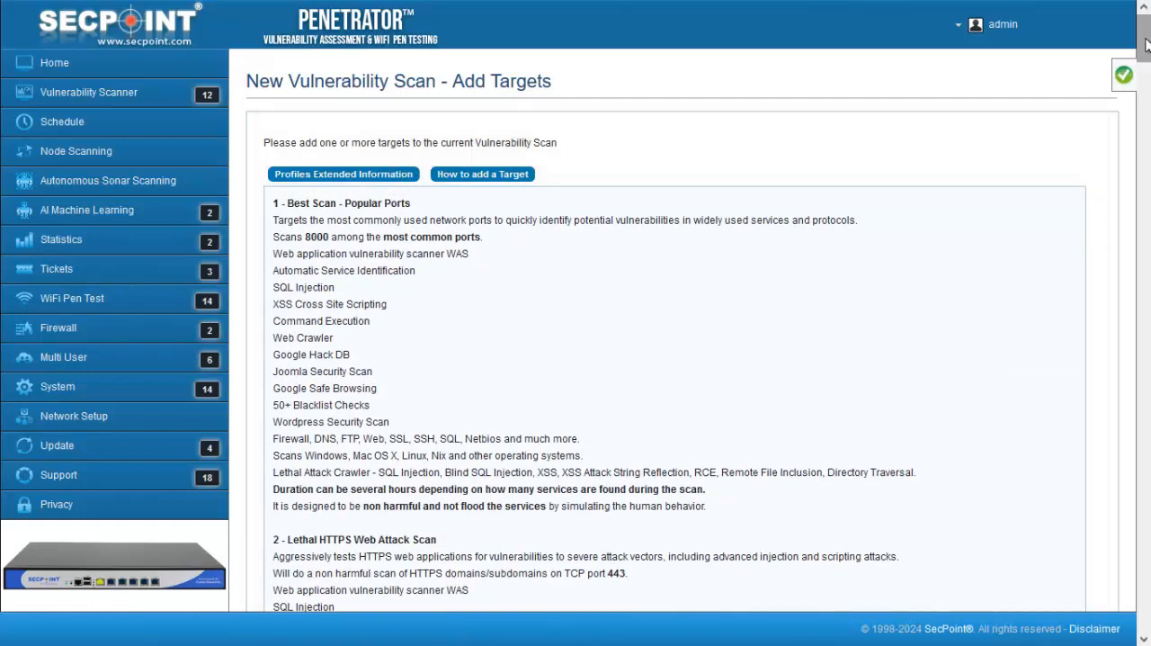
pyautogui.moveTo(1144, 45)
pyautogui.mouseDown()
pyautogui.moveTo(1147, 126)
pyautogui.moveTo(1148, 27)
pyautogui.mouseUp()
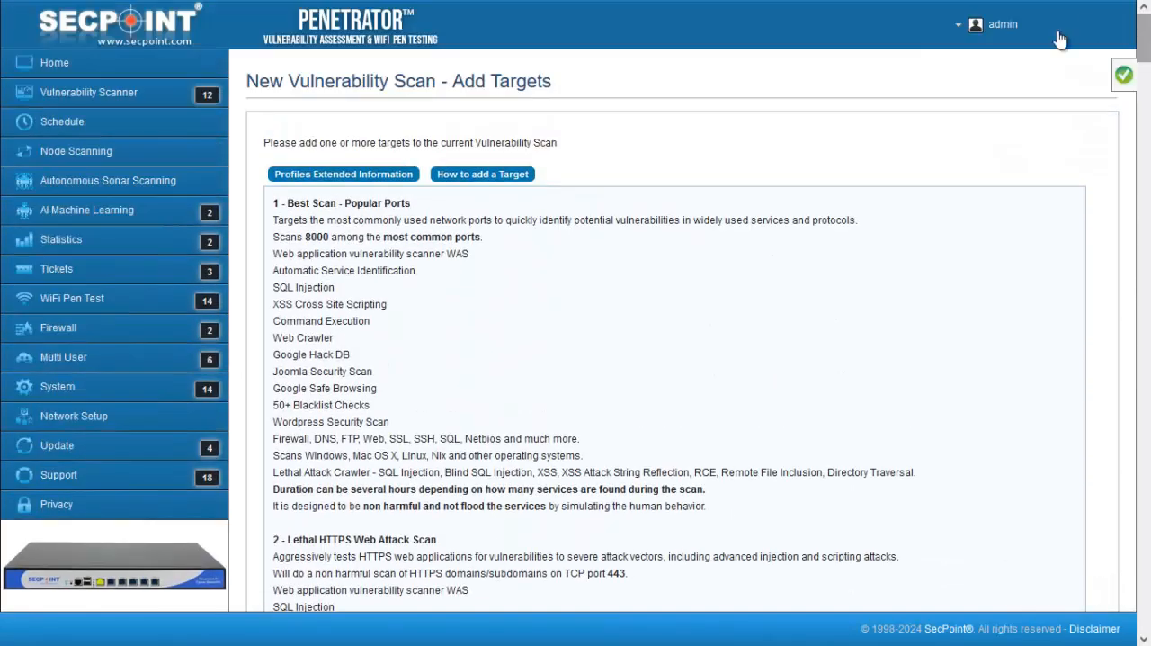
pyautogui.click(397, 177)
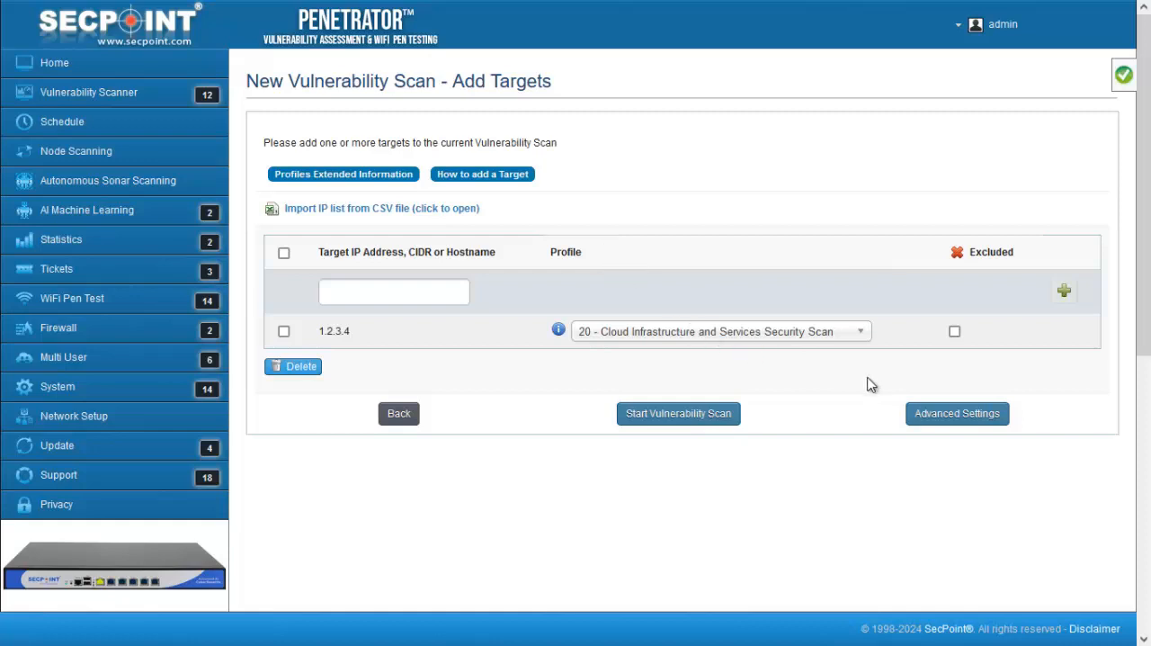
# In the advanced setup for target 1.2.3.4, enable forcing the vulnerability scan on all targets
pyautogui.click(939, 415)
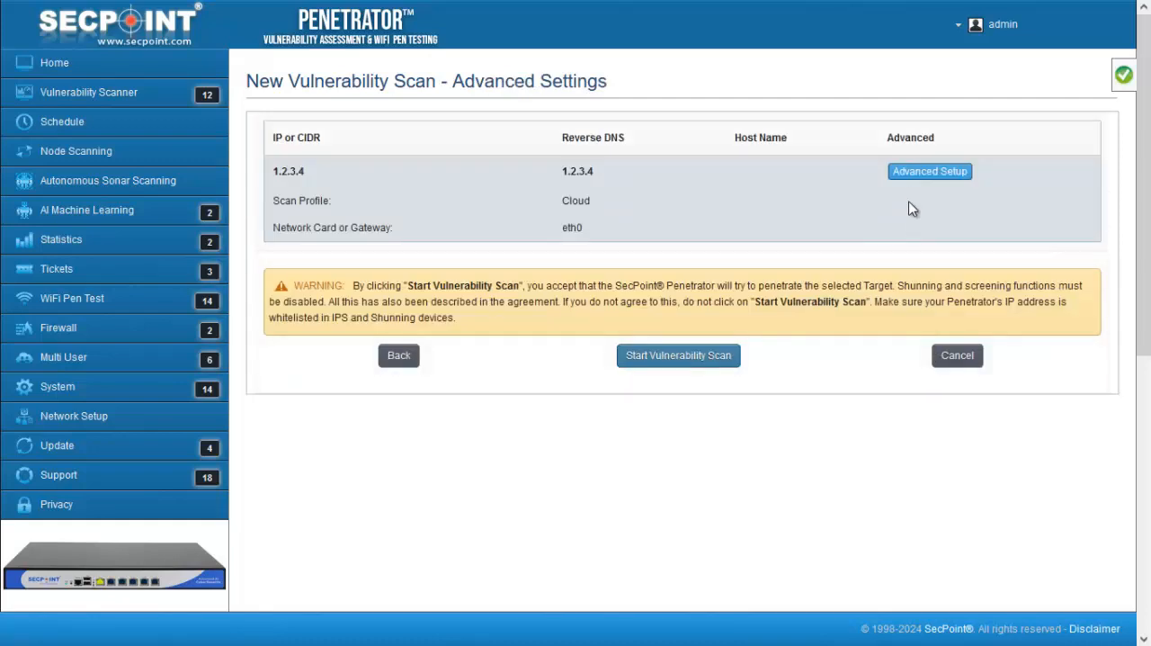
pyautogui.click(907, 172)
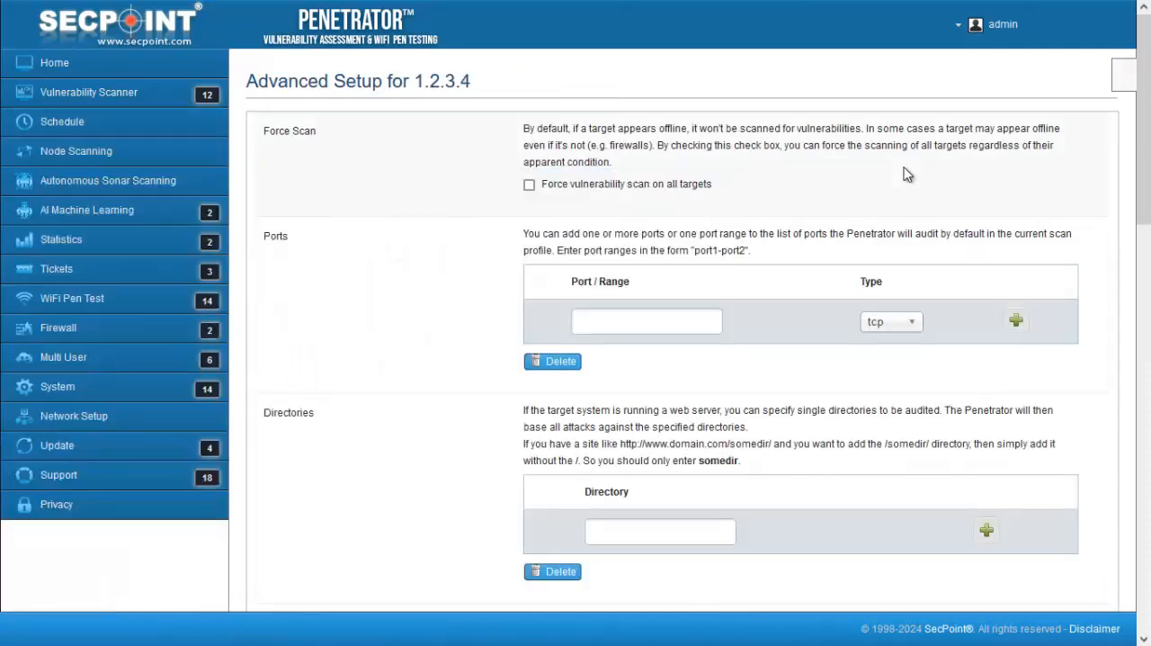
pyautogui.click(529, 184)
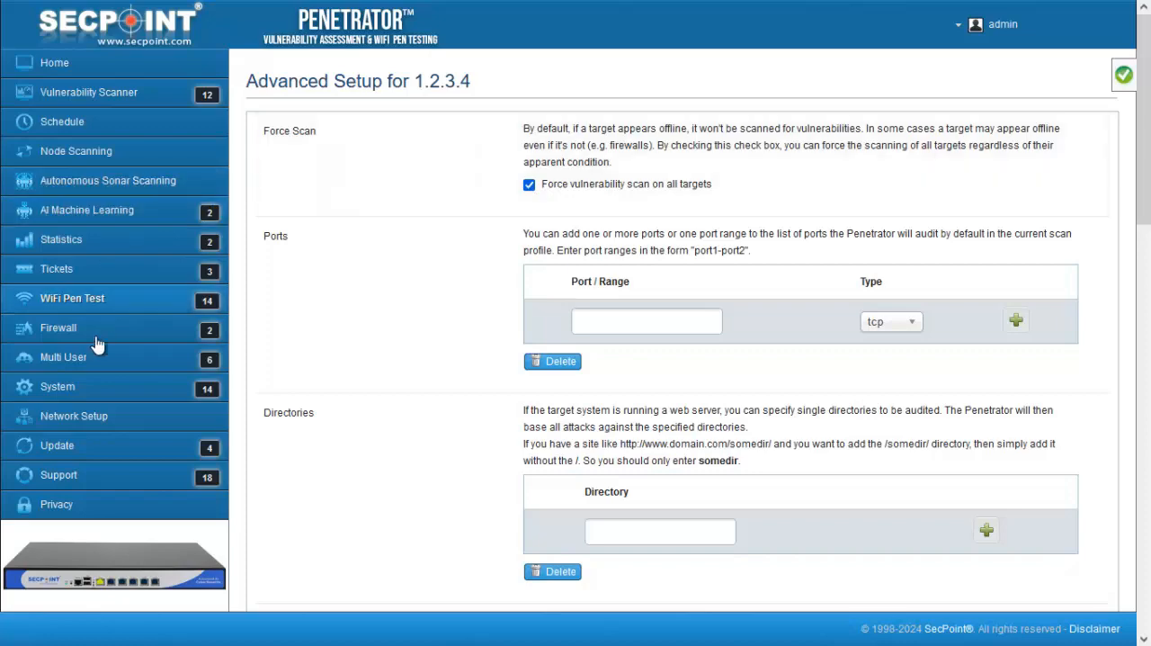
# Open the system's SSL certificate settings and examine the certificate validity, upload and self-signed certificate options
pyautogui.click(56, 388)
pyautogui.scroll(-2, 81, 432)
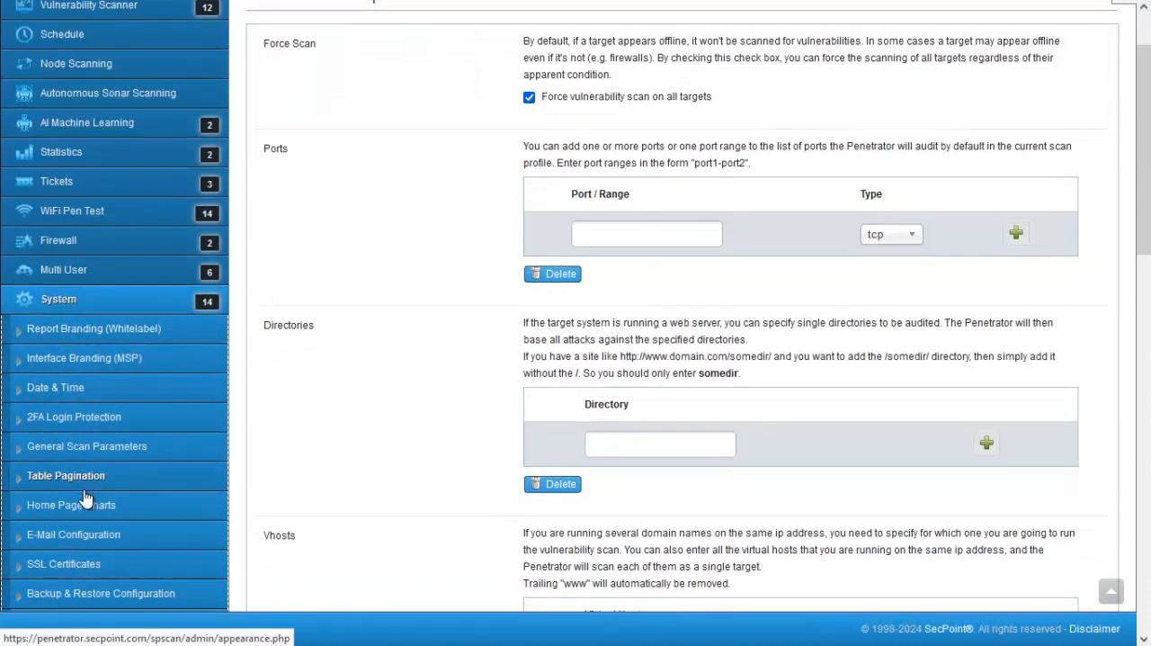
pyautogui.click(76, 483)
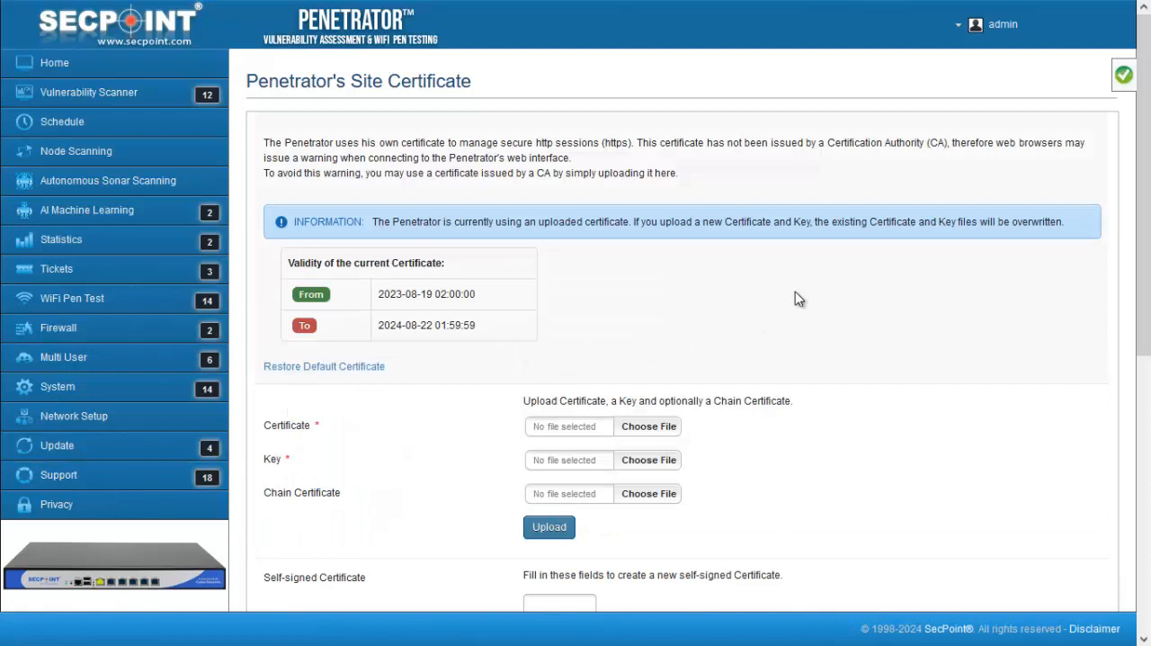
pyautogui.scroll(-2, 794, 293)
pyautogui.scroll(-3, 795, 294)
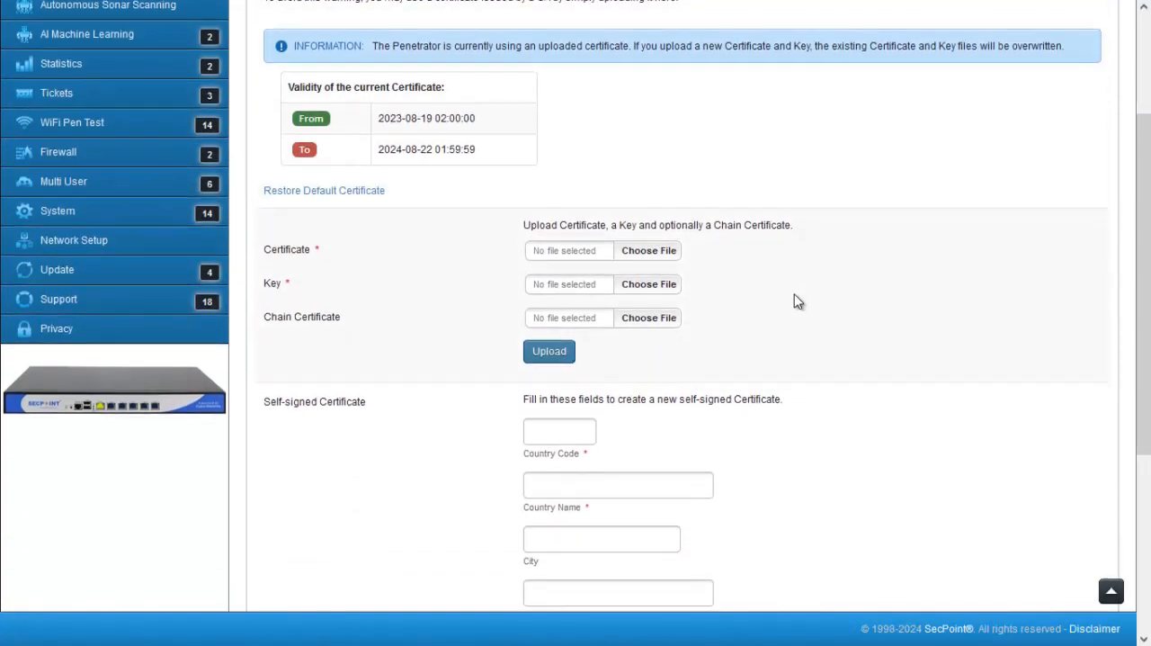